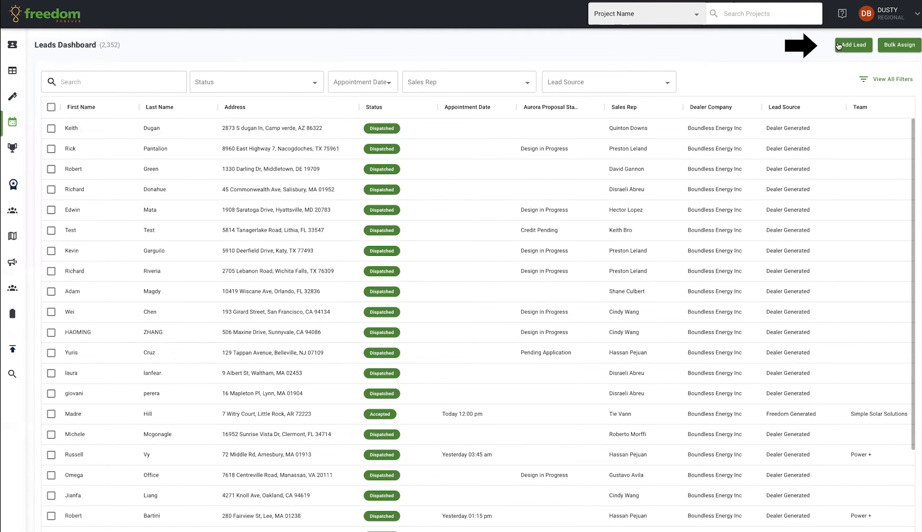
# Step: Start a new lead and enter the customer's full name and install address
pyautogui.click(849, 47)
pyautogui.click(462, 183)
pyautogui.write('Dusty test1')
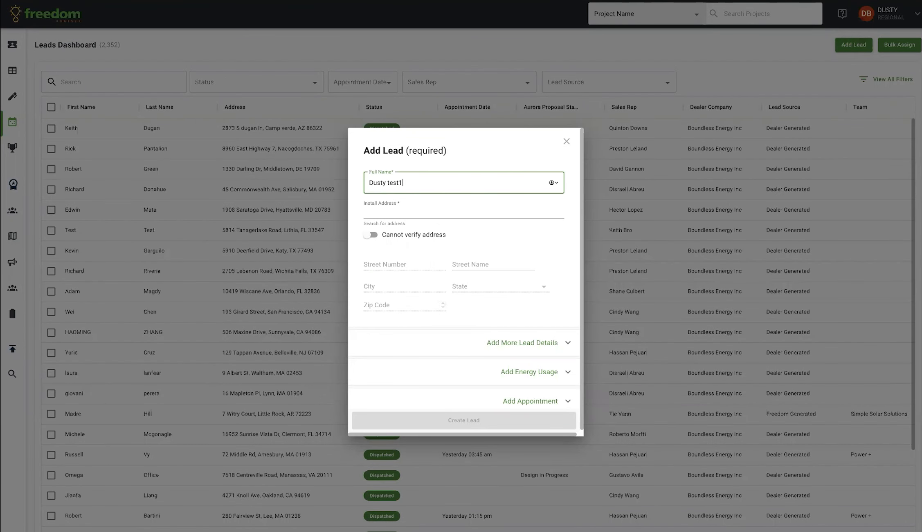
pyautogui.press('Tab')
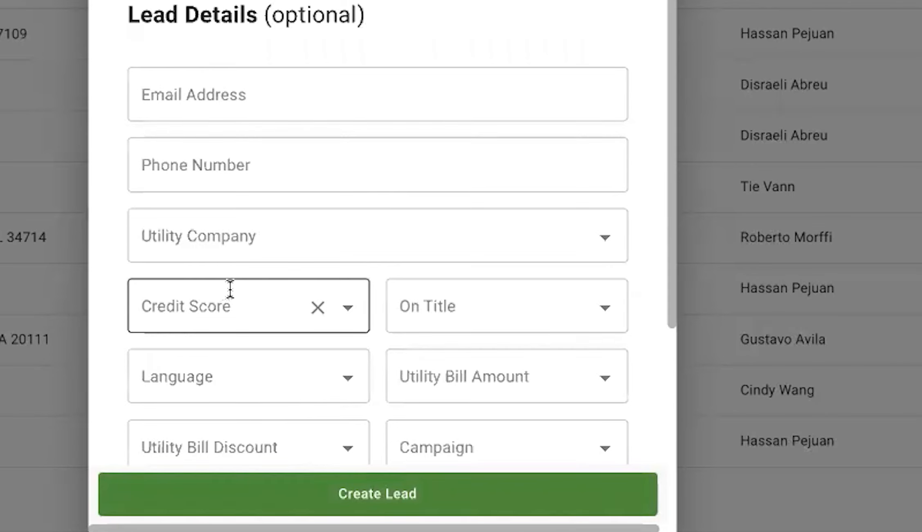
# Step: Fill in the lead's e-mail address and phone number, then create the lead
pyautogui.click(213, 105)
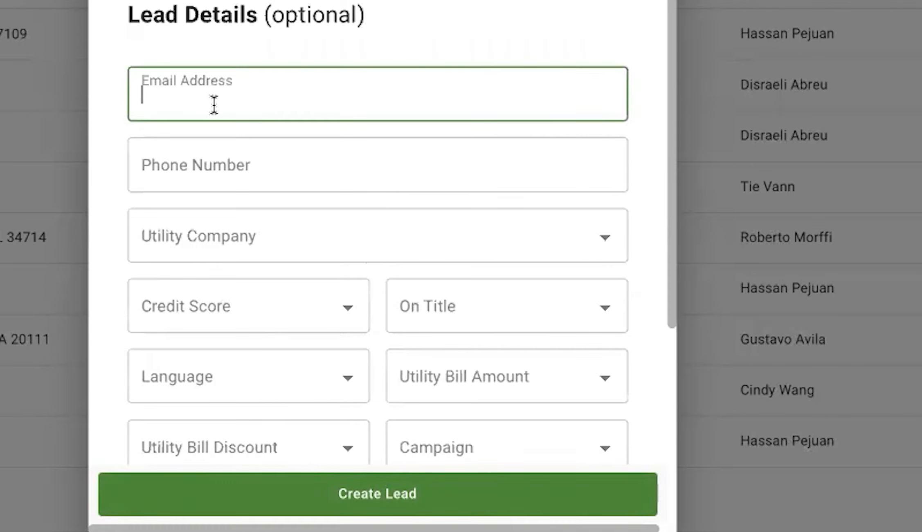
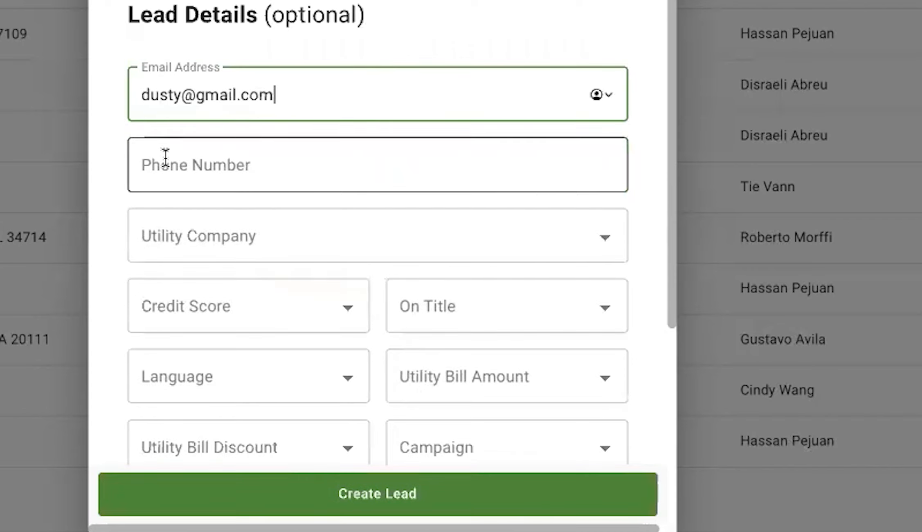
pyautogui.click(165, 160)
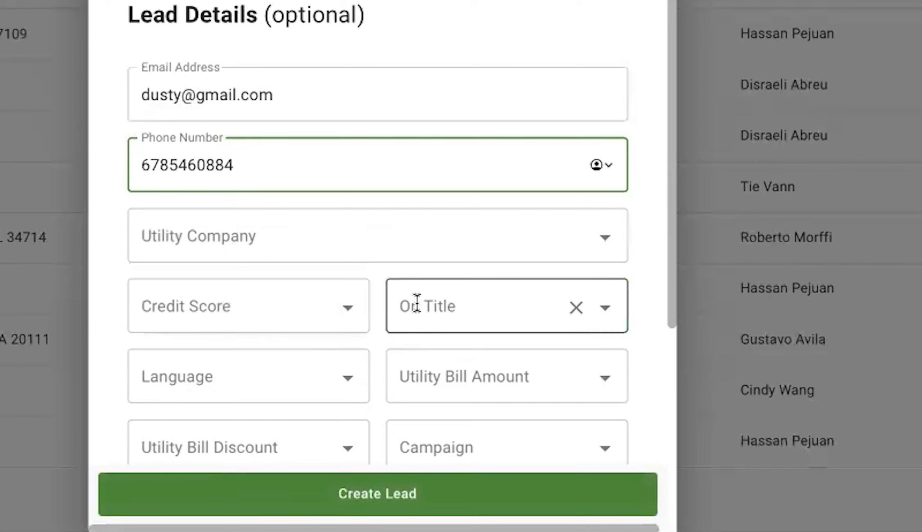
pyautogui.scroll(-6, 438, 382)
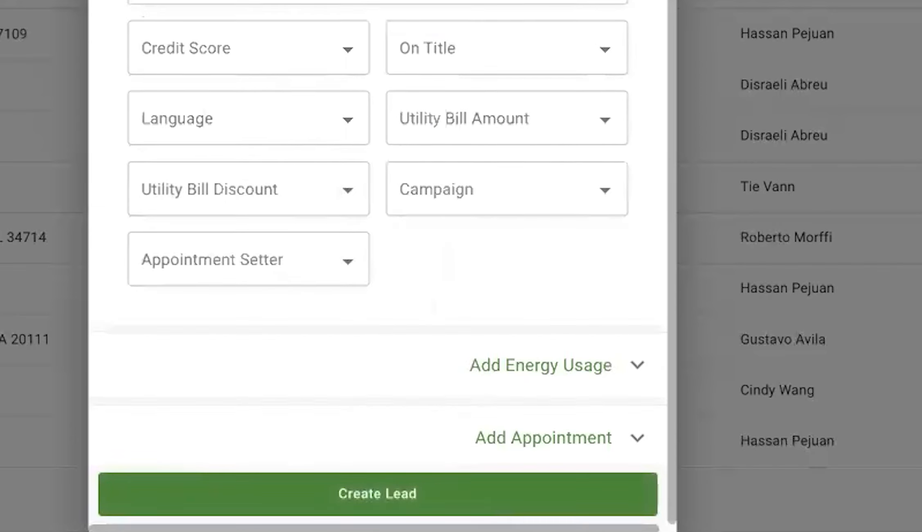
pyautogui.click(422, 483)
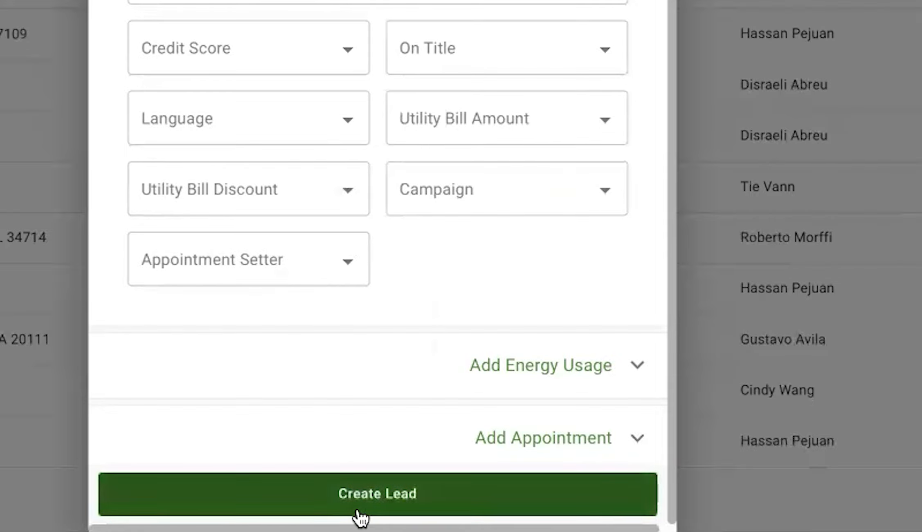
pyautogui.click(363, 496)
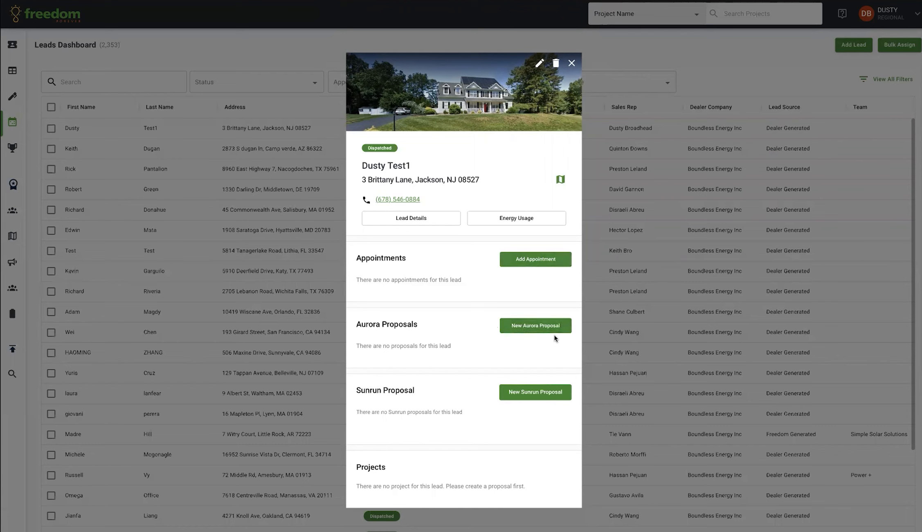
# Step: Start a New Aurora Proposal for the lead and confirm its details and house pin location
pyautogui.click(563, 397)
pyautogui.click(544, 327)
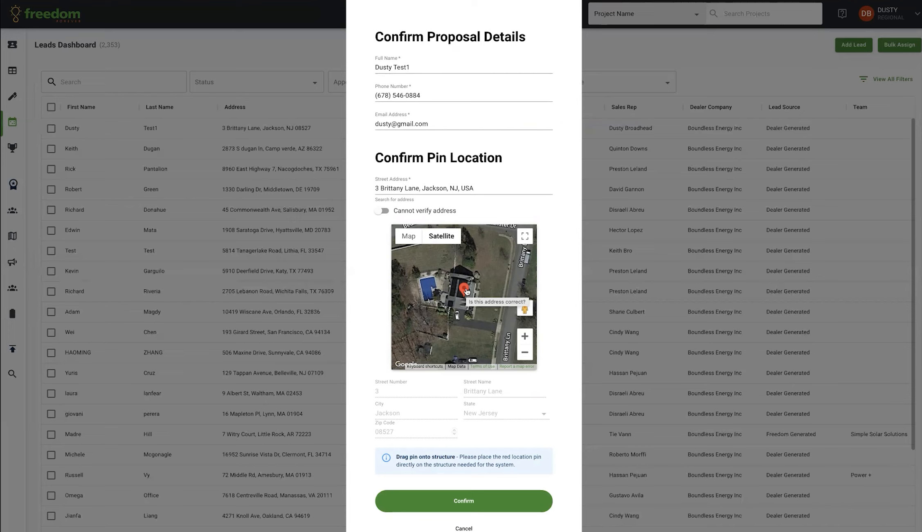
pyautogui.click(469, 501)
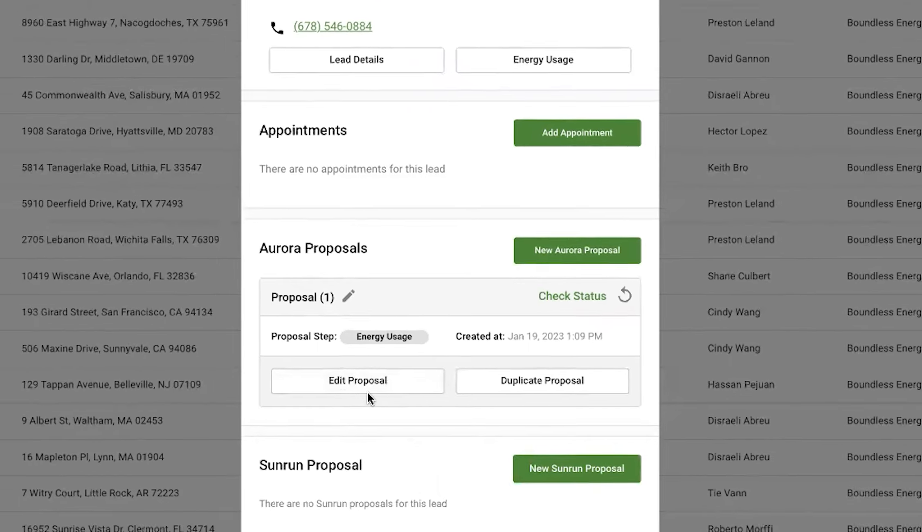
# Step: Open the proposal for editing in Aurora Solar and expand the Project Overview section list
pyautogui.click(367, 389)
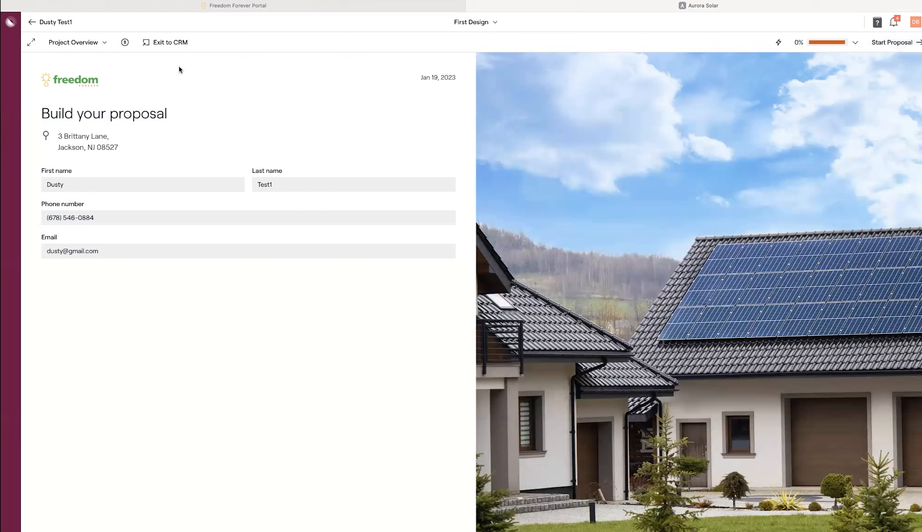
pyautogui.click(99, 43)
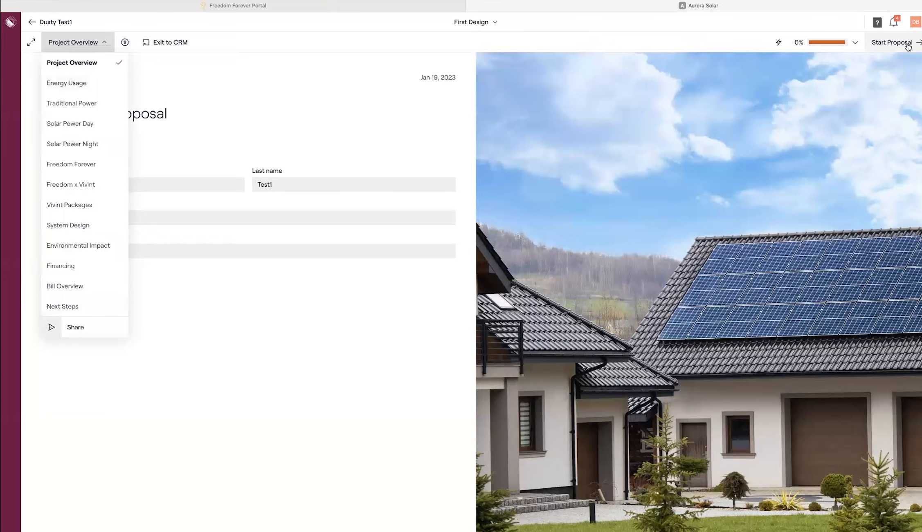
# Step: Change the net price per watt from 4.5 to 3 on the pricing page and save
pyautogui.click(126, 43)
pyautogui.click(106, 50)
pyautogui.press('BackSpace')
pyautogui.press('BackSpace')
pyautogui.press('BackSpace')
pyautogui.write('3')
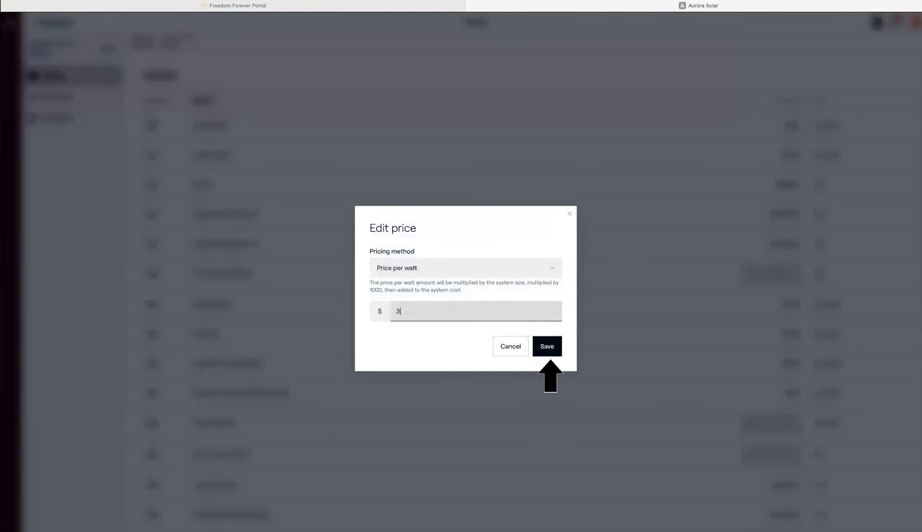
pyautogui.click(548, 347)
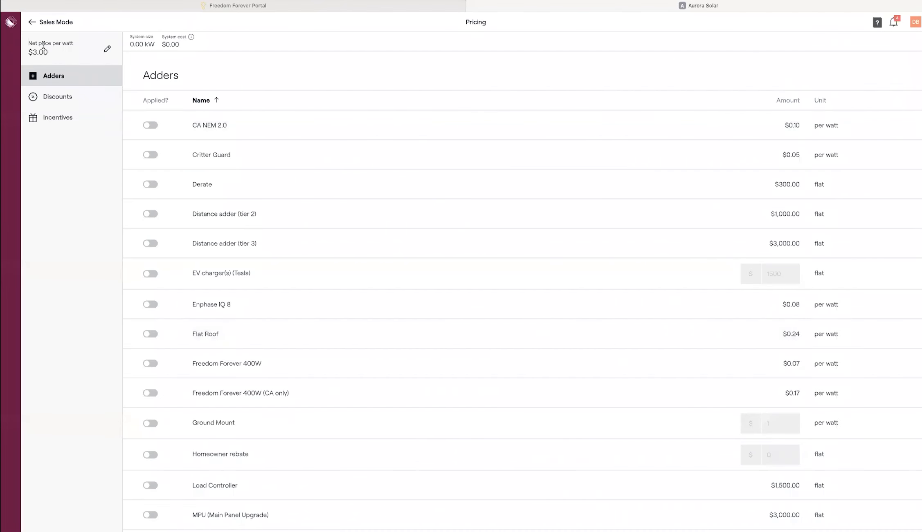
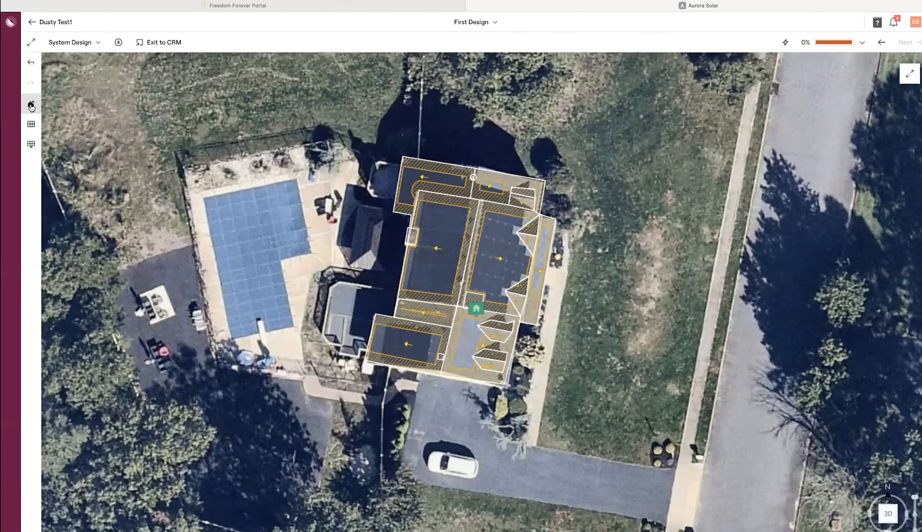
# Step: Start panel placement with Freedom Forever's FF Halo 2 400W as the panel model
pyautogui.click(38, 106)
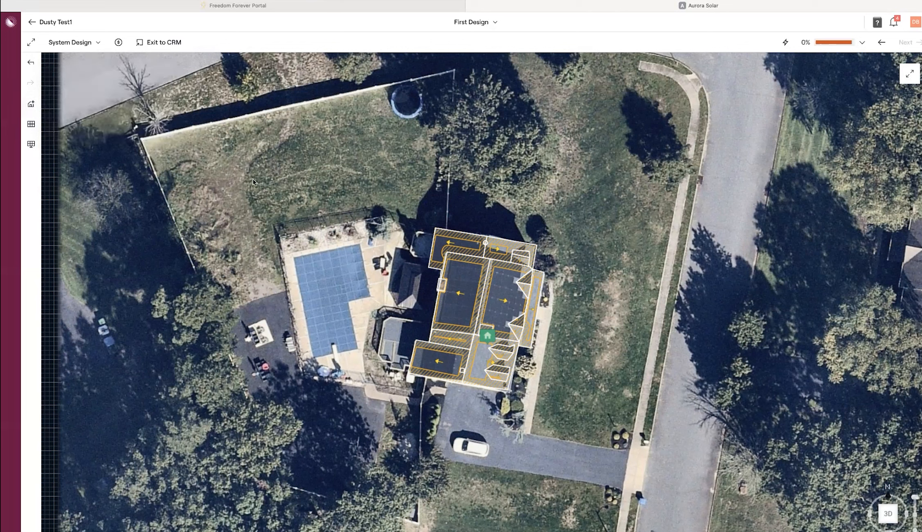
pyautogui.click(30, 124)
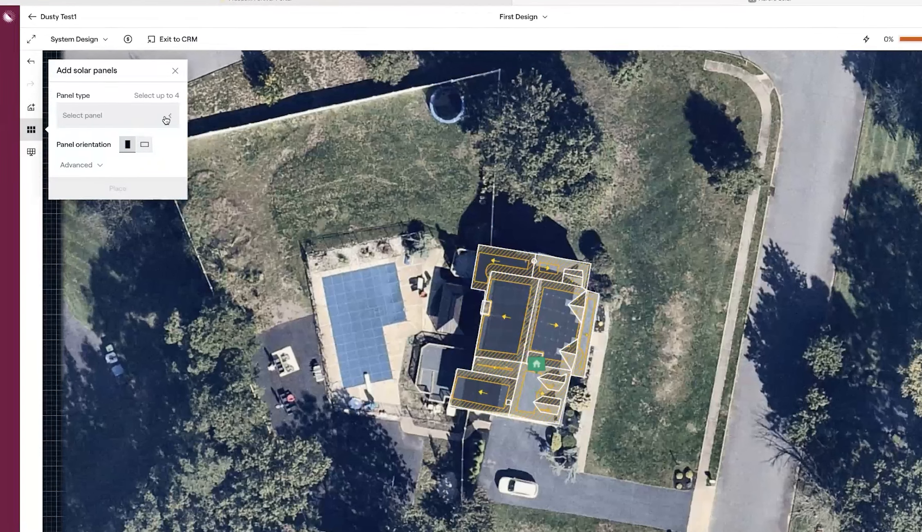
pyautogui.click(154, 113)
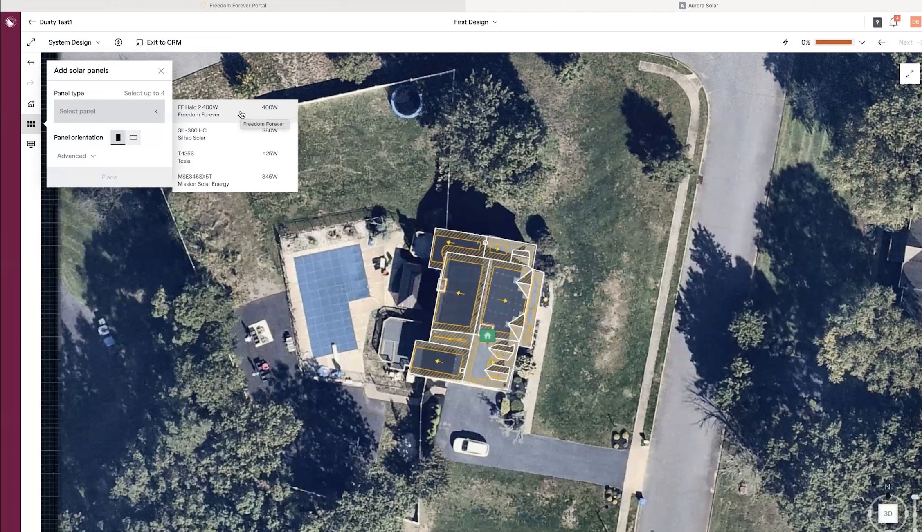
pyautogui.click(241, 114)
pyautogui.click(134, 138)
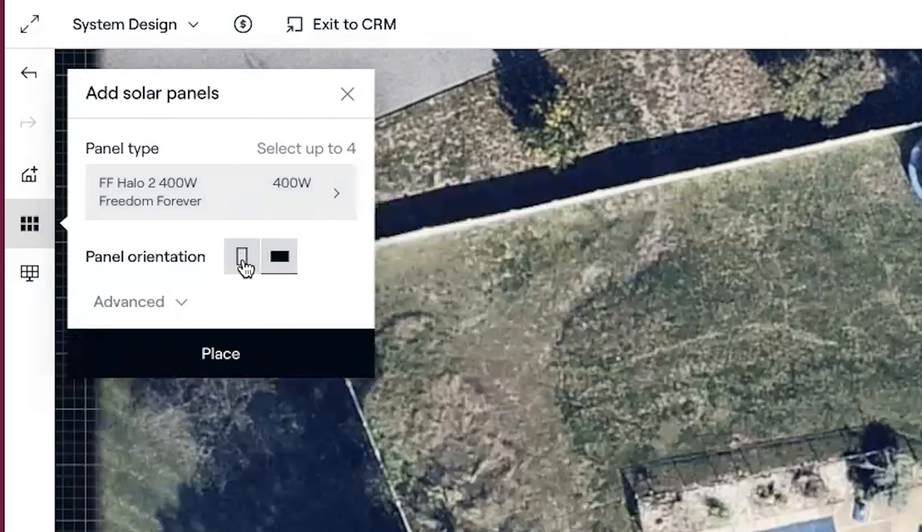
# Step: Auto-fill the roof with 32 portrait FF Halo 2 400W panels (12.80 kW, 101% offset)
pyautogui.click(244, 261)
pyautogui.click(271, 362)
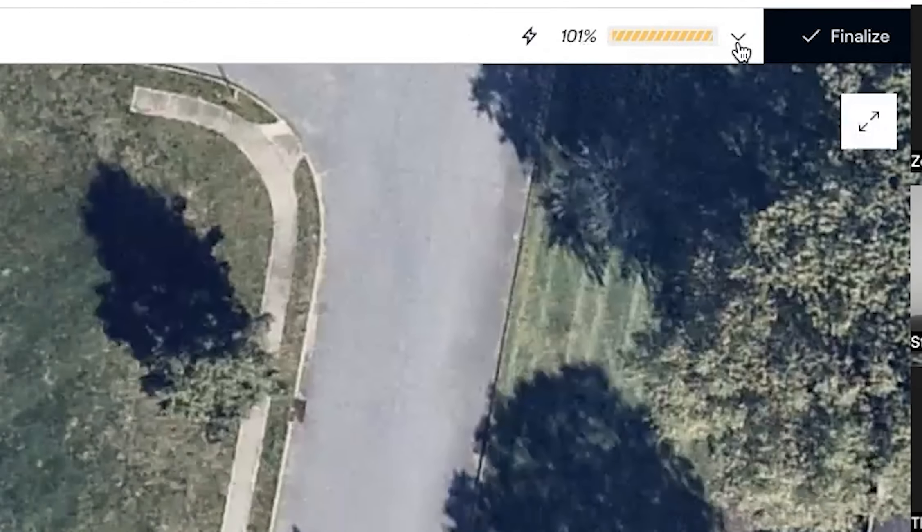
pyautogui.click(694, 50)
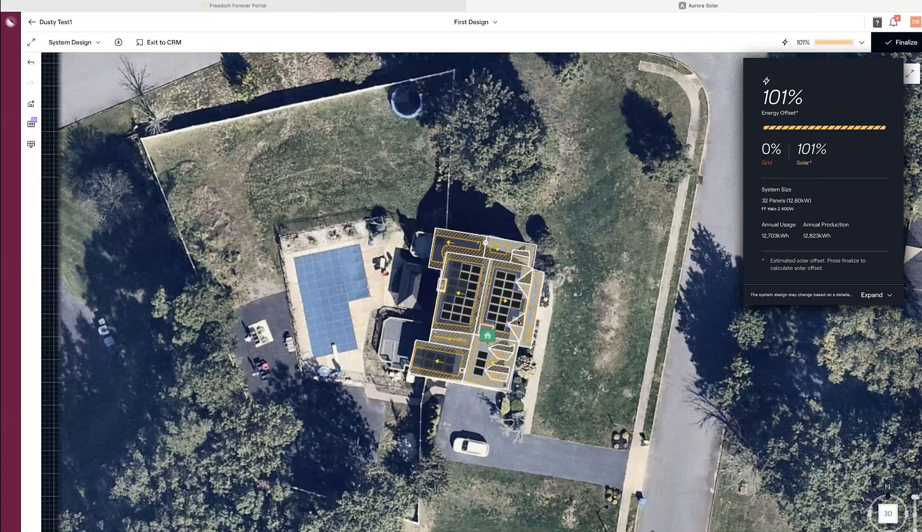
# Step: Remove and re-add panels on the left roof array, keeping the offset at 101%
pyautogui.click(469, 303)
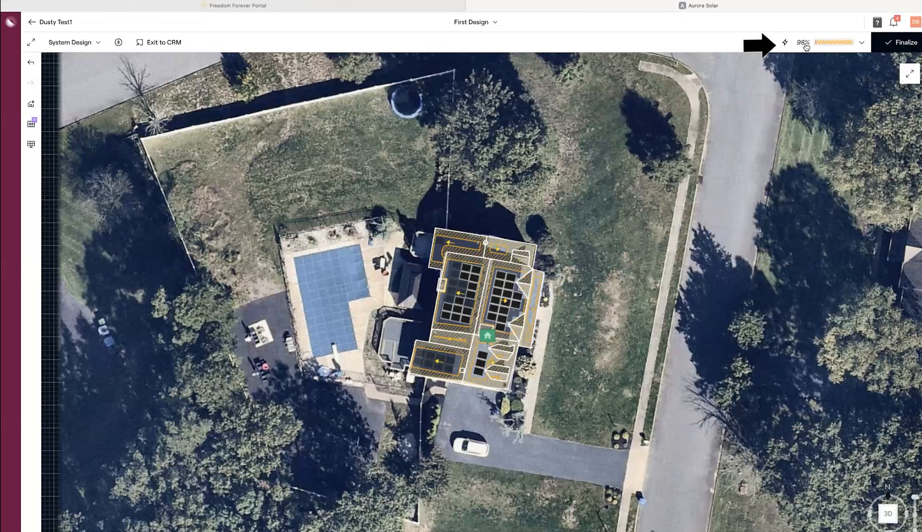
pyautogui.click(456, 291)
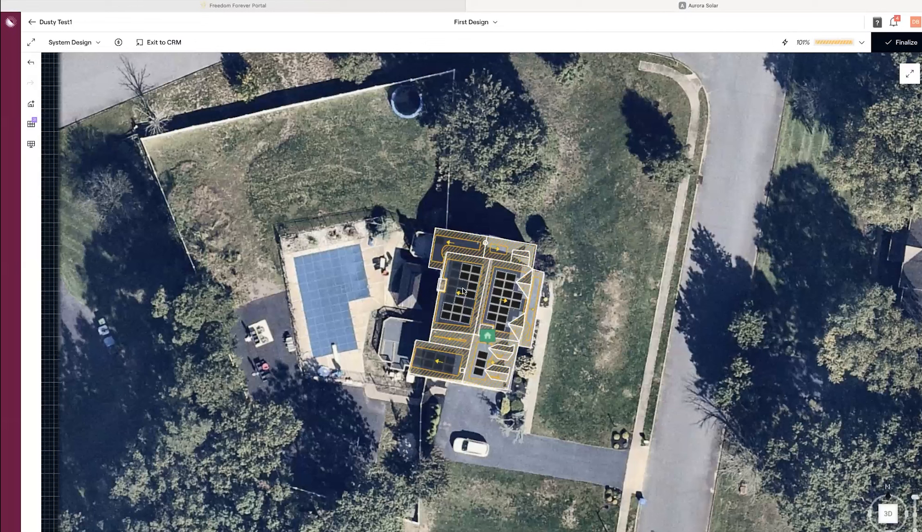
# Step: Add one more panel to the left array for 34 panels and finalize at 109% offset
pyautogui.click(449, 292)
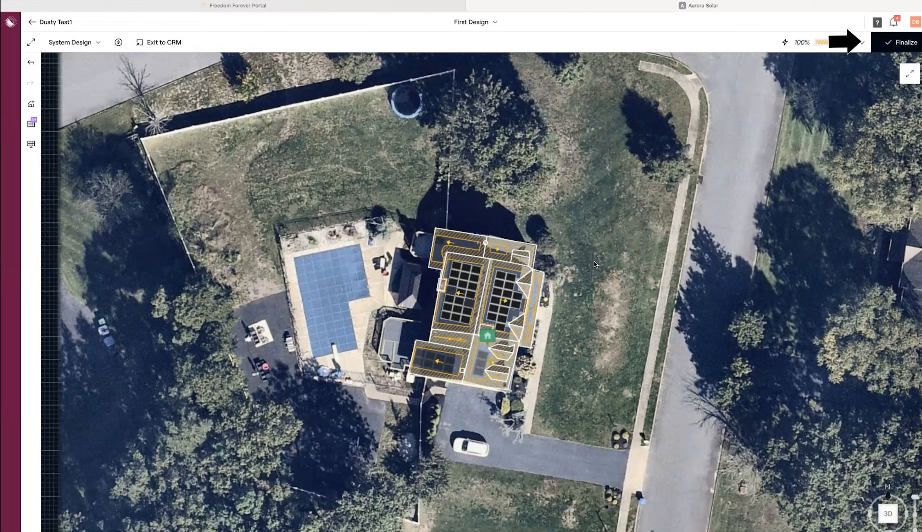
pyautogui.click(901, 42)
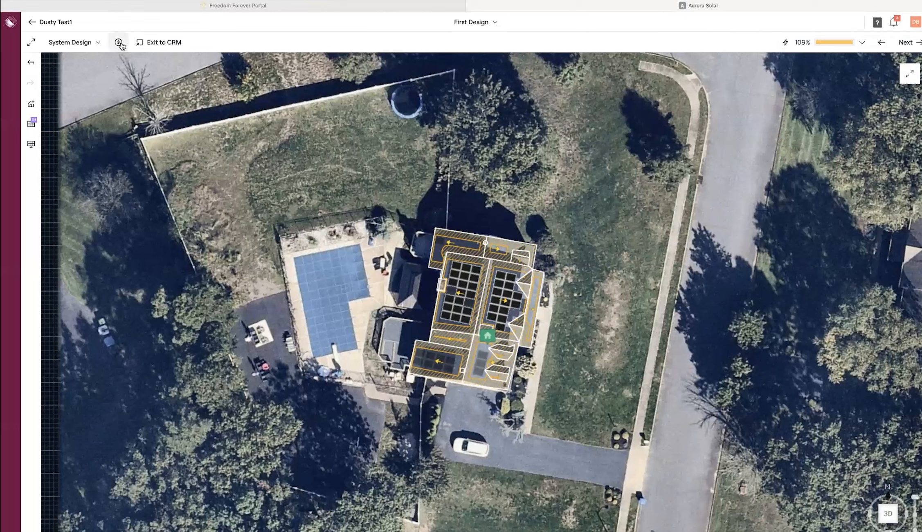
pyautogui.click(890, 520)
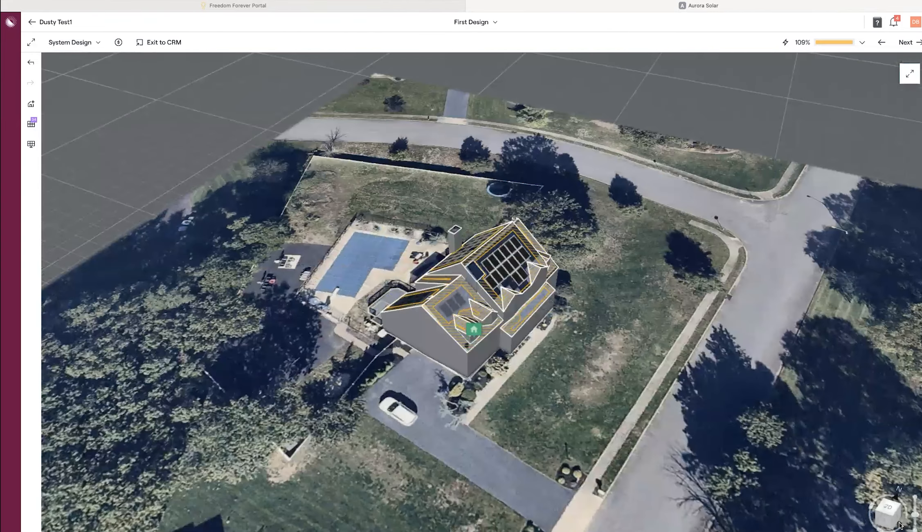
# Step: Tilt the 3D view of the design, then go to pricing for the 13.60 kW, $40,800.00 system
pyautogui.moveTo(913, 513); pyautogui.dragTo(913, 525)
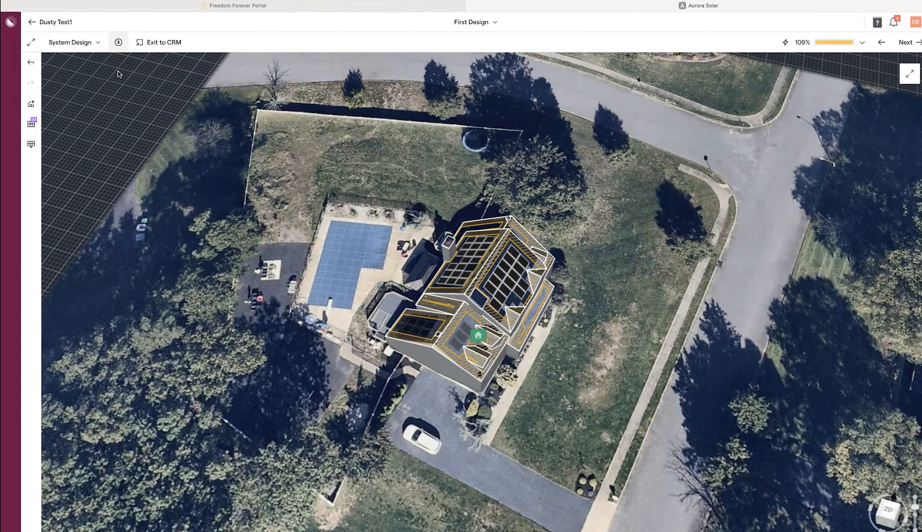
pyautogui.click(118, 42)
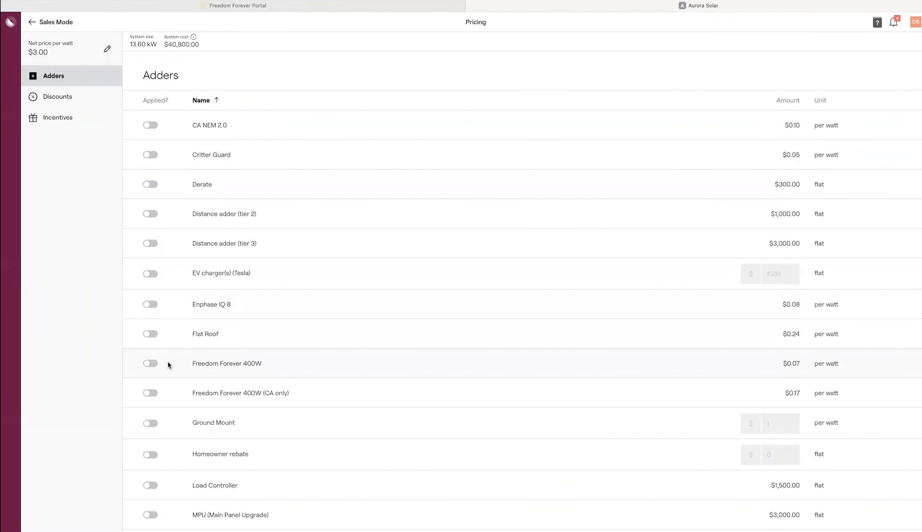
# Step: Apply the Freedom Forever 400W and Steep Roof adders, bringing the cost to $43,384.00
pyautogui.click(150, 364)
pyautogui.scroll(-6, 281, 363)
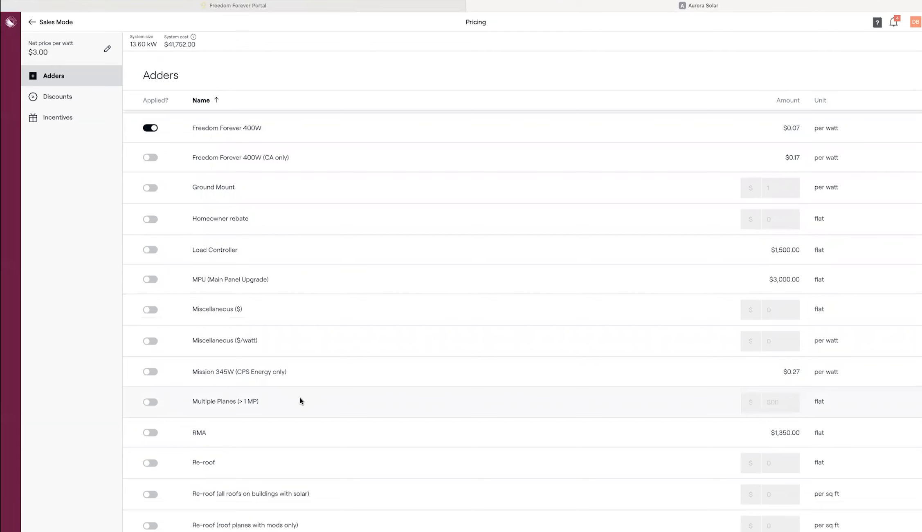
pyautogui.scroll(-8, 300, 398)
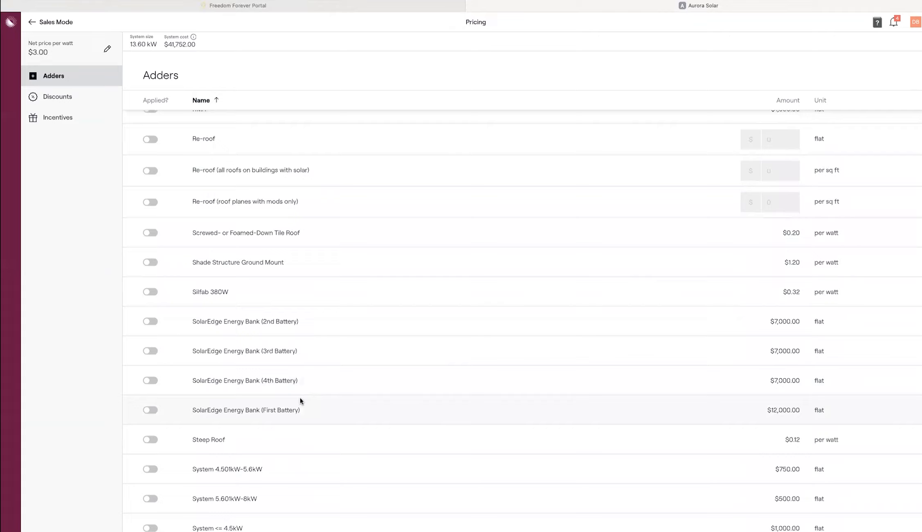
pyautogui.scroll(-2, 299, 400)
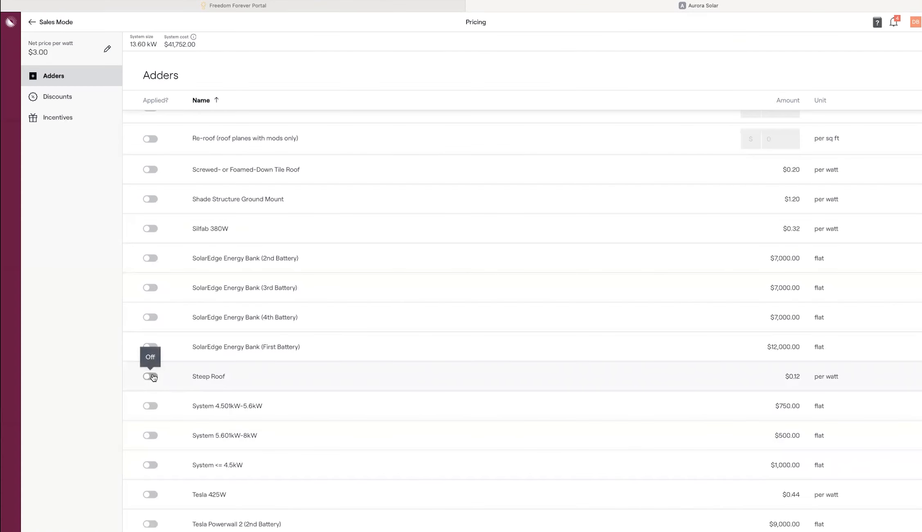
pyautogui.click(150, 376)
pyautogui.scroll(-5, 336, 288)
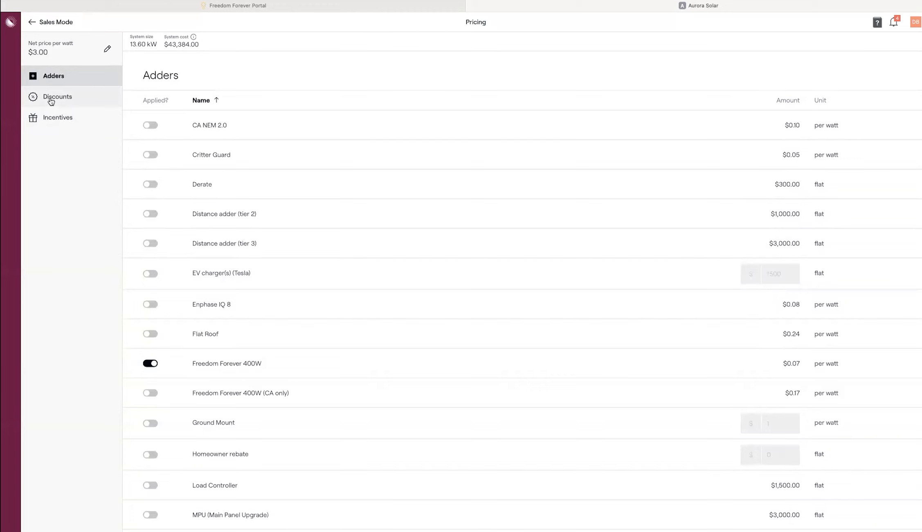
# Step: Review incentives and turn off applying the tax credit to the loan ($12,371.64 net cost)
pyautogui.click(58, 118)
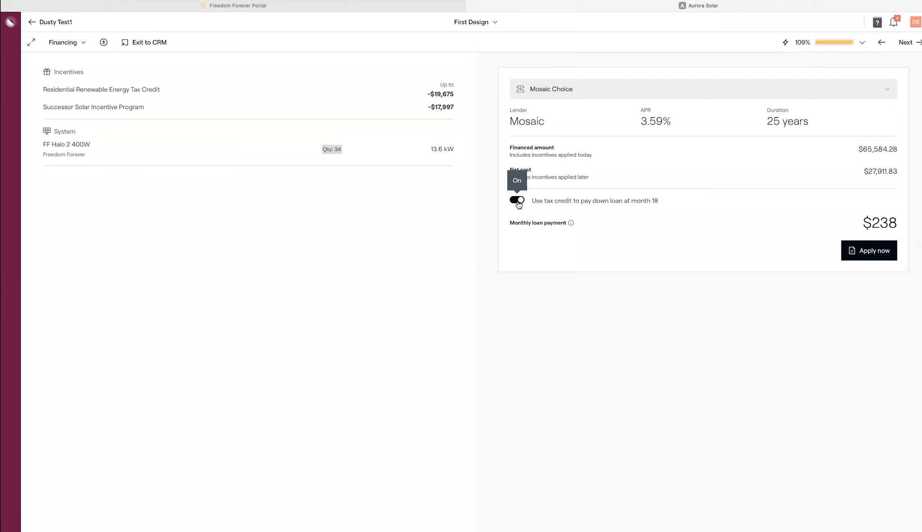
pyautogui.click(517, 201)
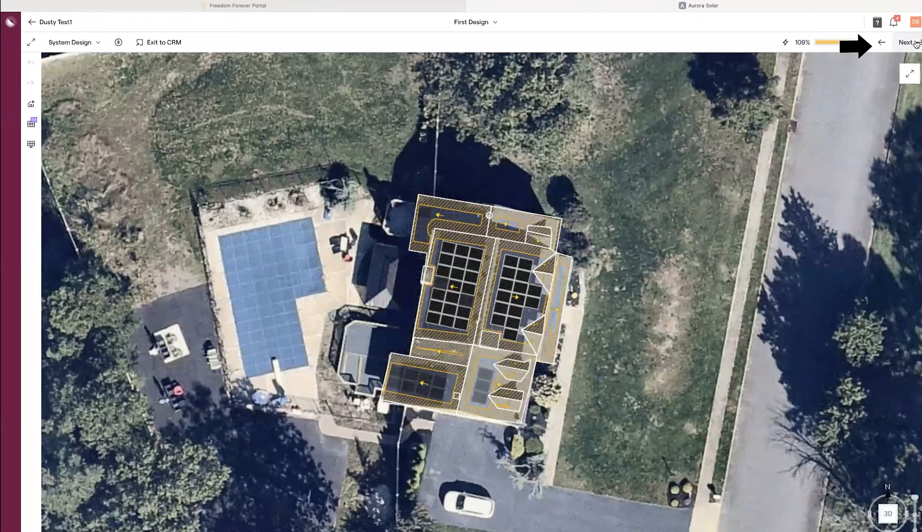
pyautogui.click(908, 42)
# Step: Select Mosaic Choice financing at 3.59% APR over 25 years and advance to Bill Overview
pyautogui.click(907, 42)
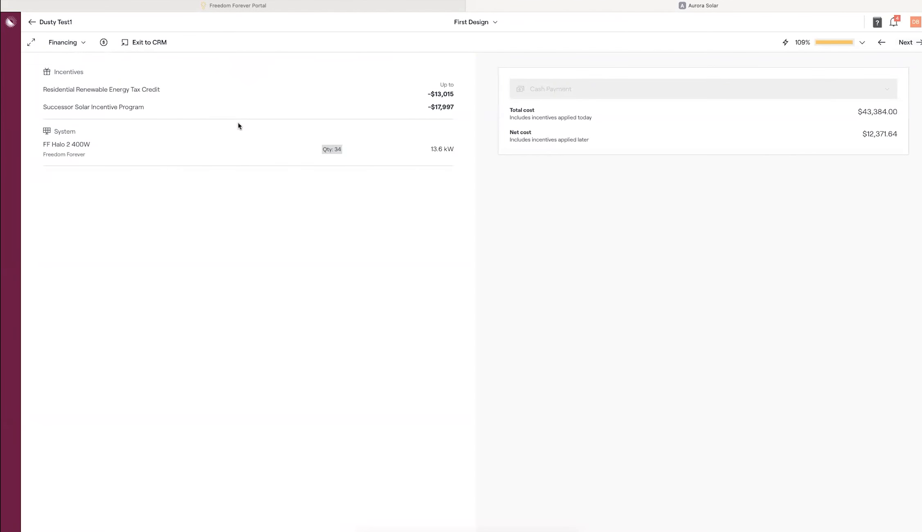
pyautogui.click(637, 91)
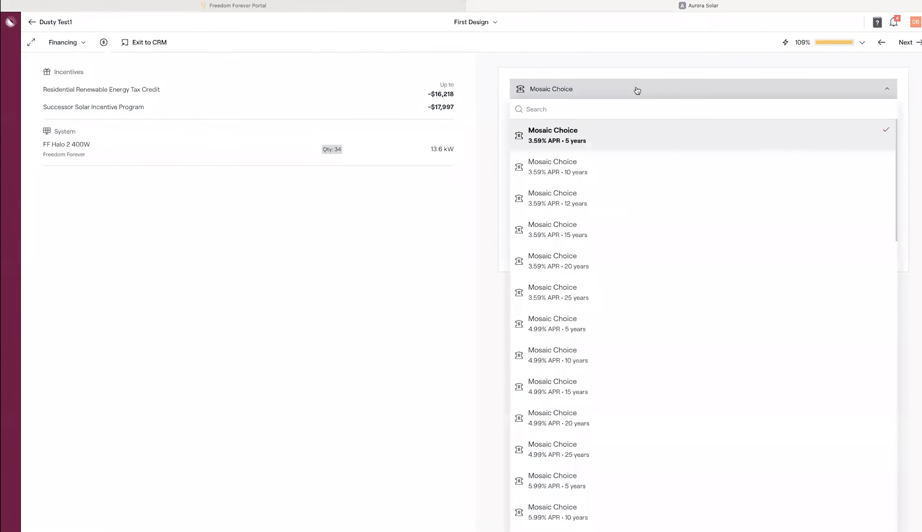
pyautogui.click(600, 87)
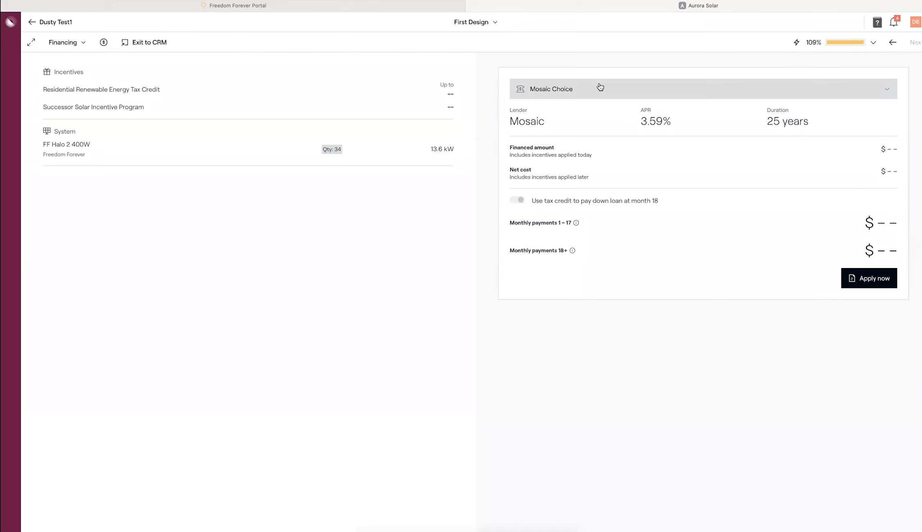
pyautogui.click(600, 87)
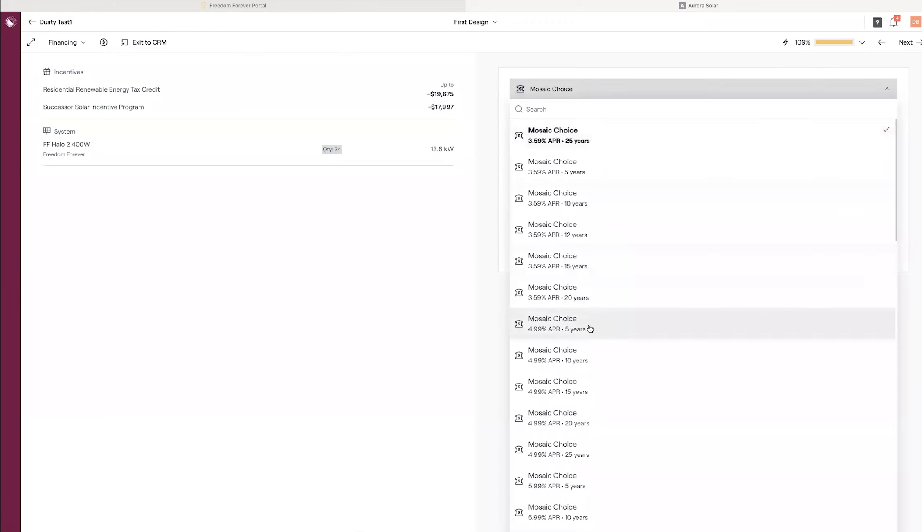
pyautogui.click(581, 136)
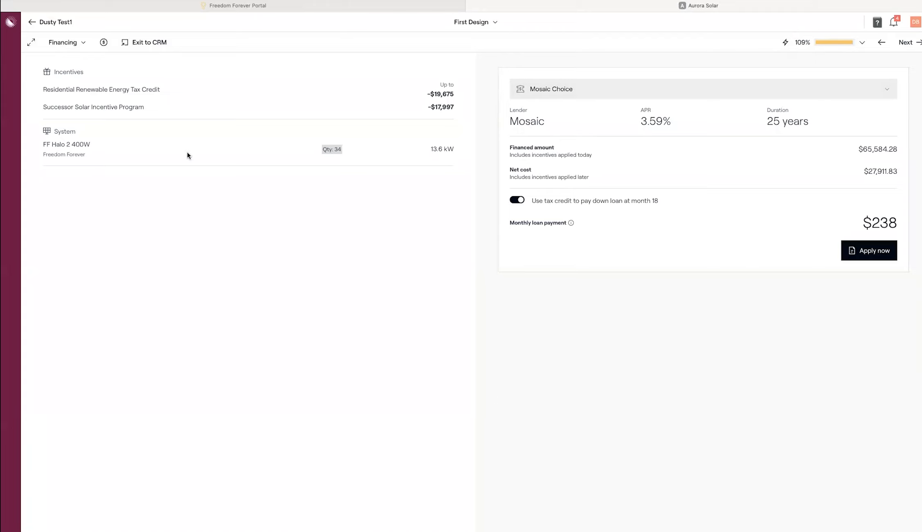
pyautogui.click(911, 42)
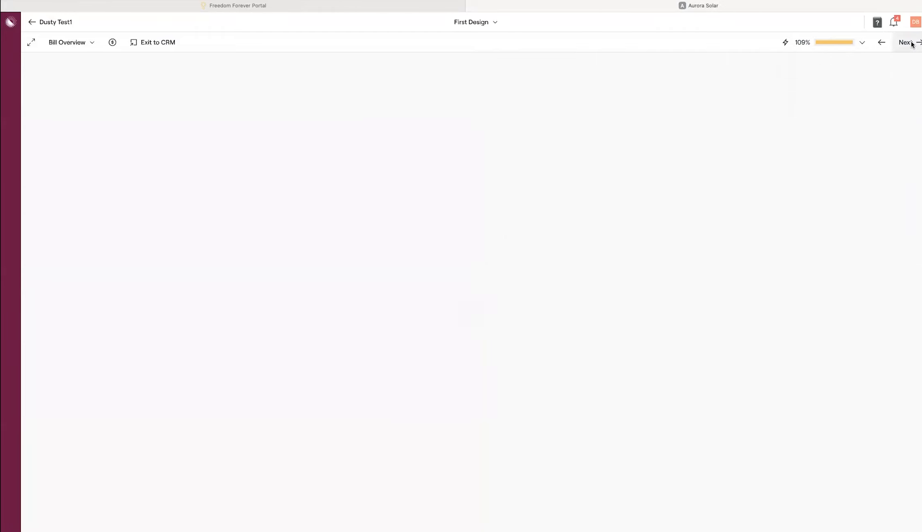